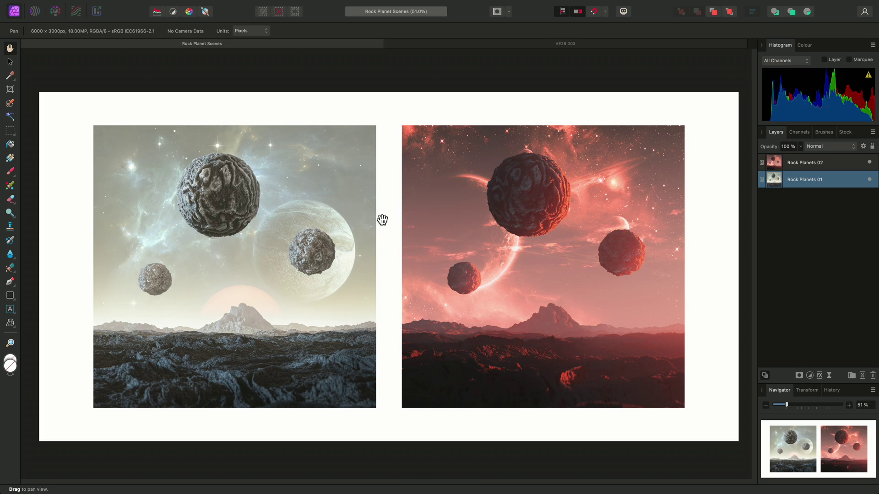
Step: With snapping on, draw a 2424 × 2424 px white circle over the left planet image
left_click(596, 14)
left_click(11, 295)
left_click(83, 278)
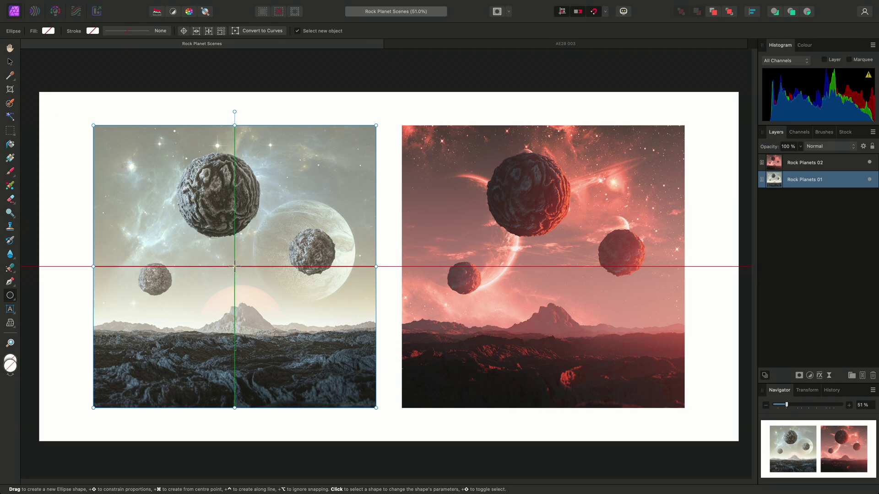
left_click_drag(235, 266, 375, 407)
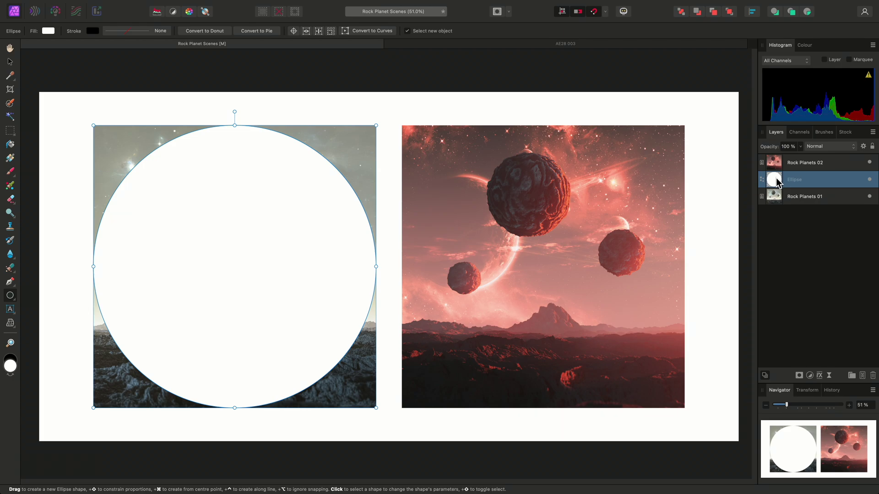
Step: Drop the Ellipse onto Rock Planets 01's thumbnail as its mask and expand the layer
left_click_drag(776, 182, 772, 202)
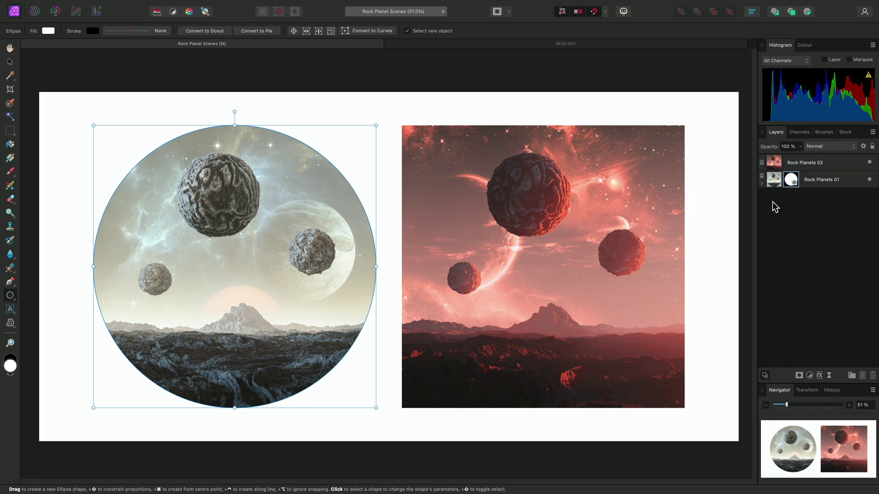
left_click(761, 183)
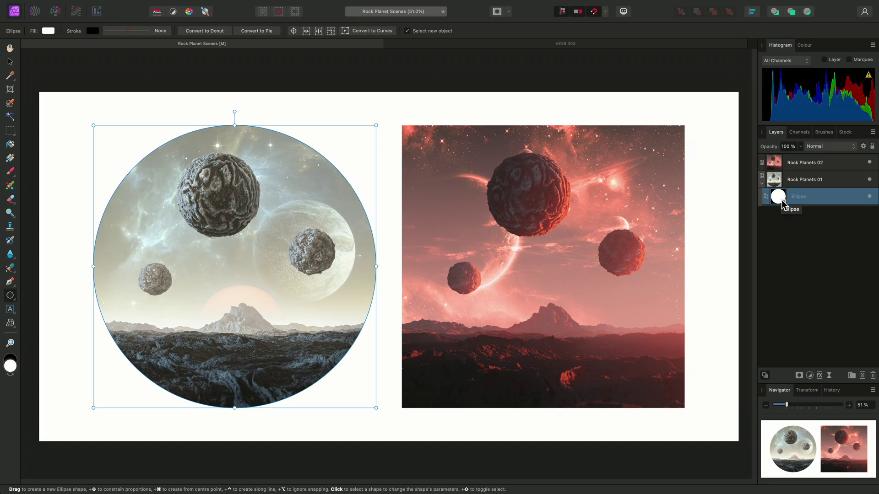
Step: Pull the Ellipse out of Rock Planets 01, re-nest it as a clipped child, and select it
left_click_drag(771, 196, 766, 175)
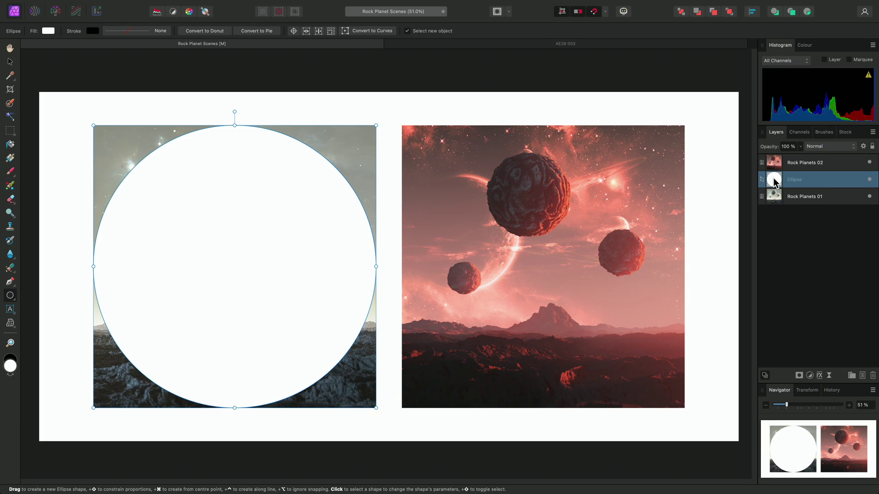
left_click_drag(773, 182, 804, 197)
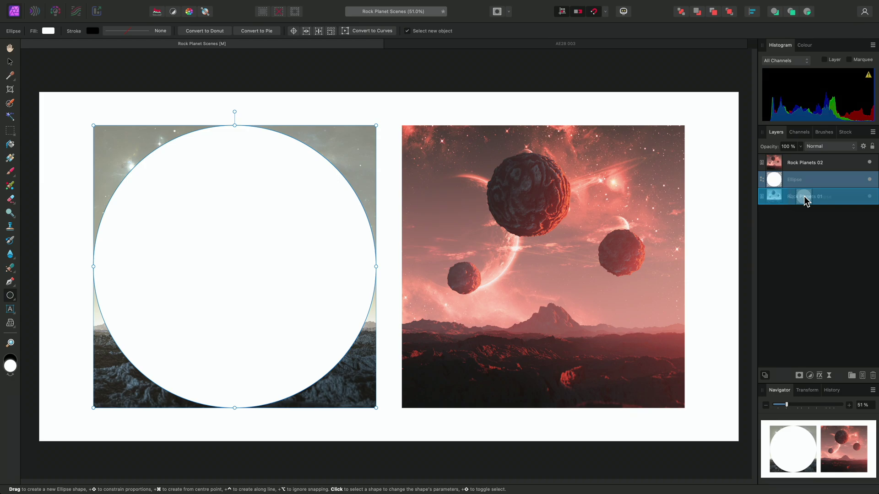
left_click_drag(804, 198, 825, 197)
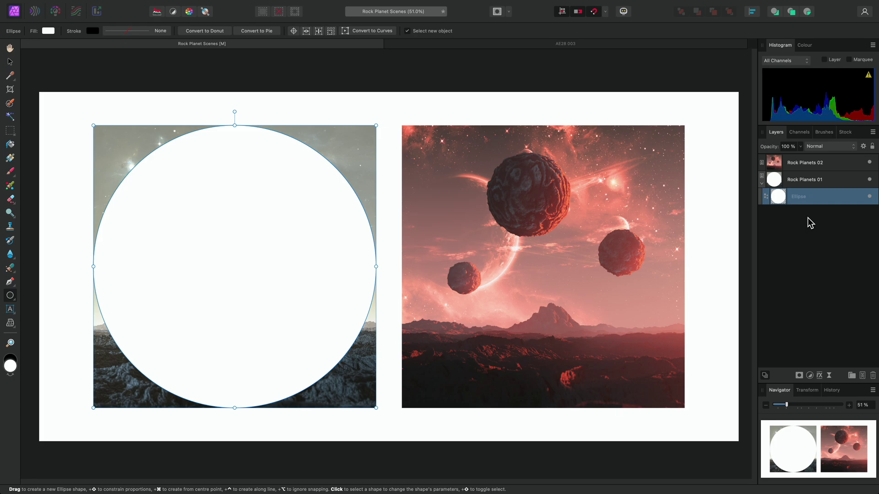
left_click(780, 200)
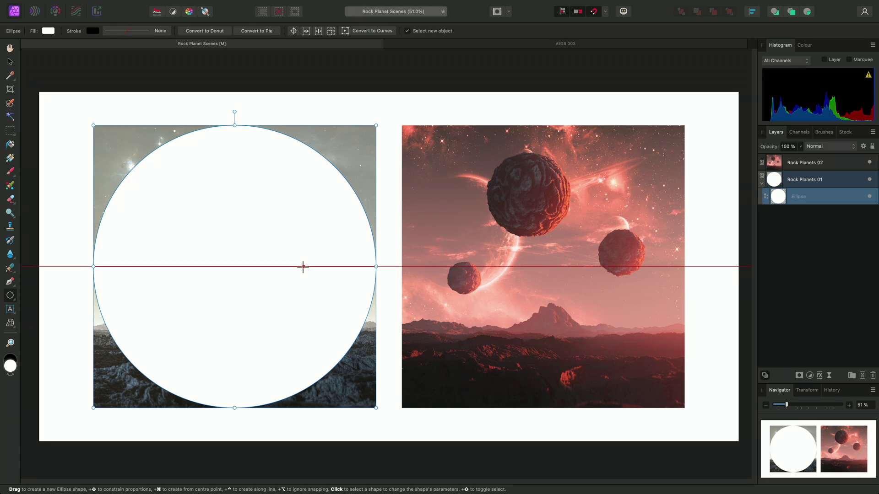
Step: Fill the circle black, move it over the left image's edge, and release it to its own layer
key("v")
left_click_drag(267, 291, 320, 307)
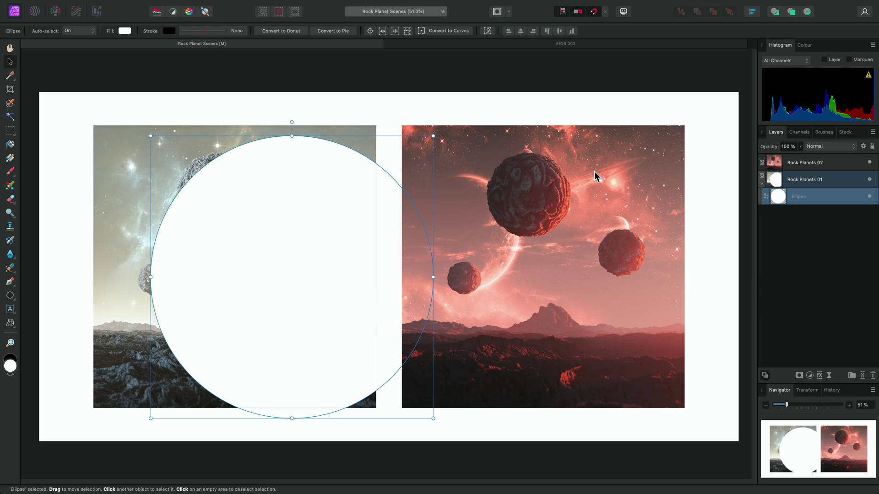
left_click(804, 45)
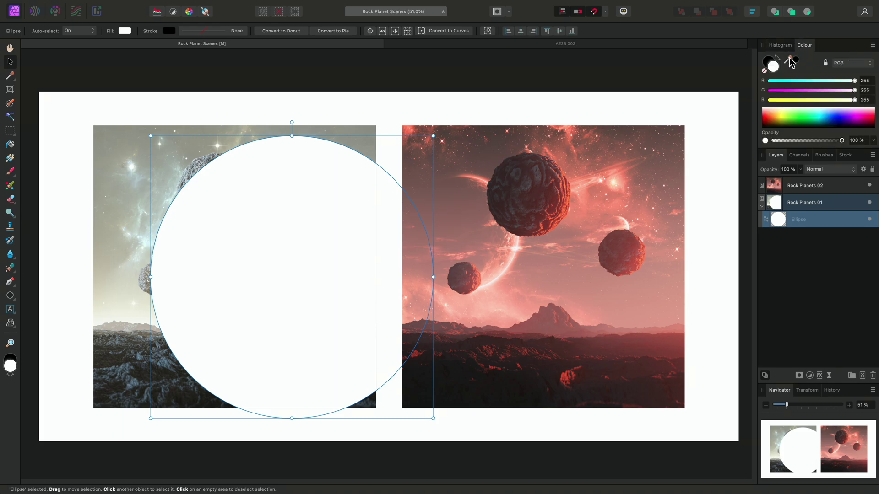
left_click(795, 60)
left_click_drag(337, 243, 320, 264)
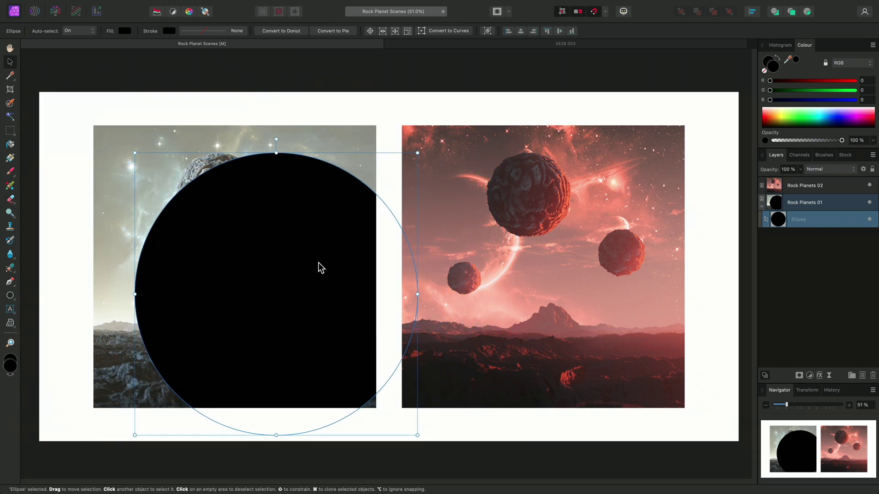
right_click(779, 222)
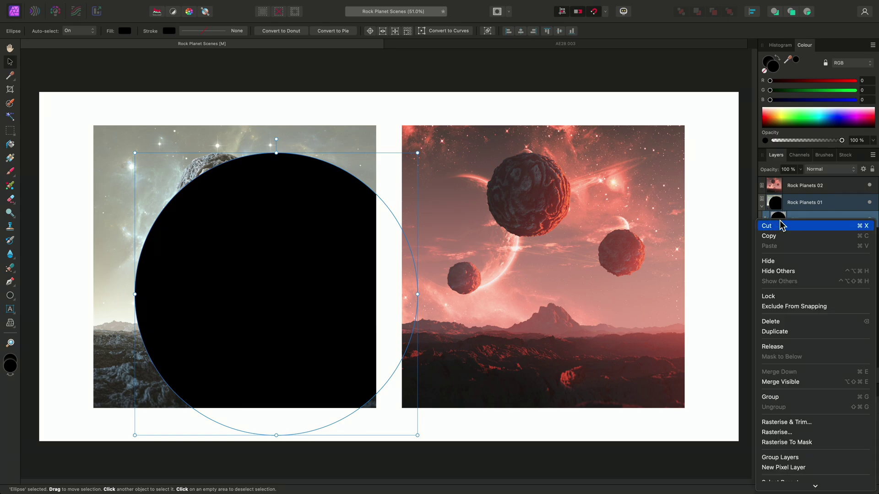
left_click(791, 350)
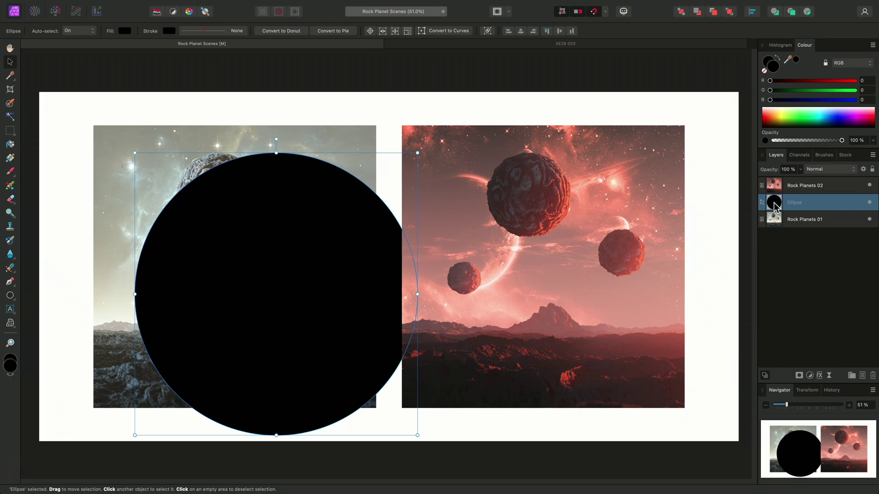
Step: Make the Ellipse a mask of Rock Planets 02, shrunk proportionally and placed on the red scene
left_click_drag(774, 206, 775, 187)
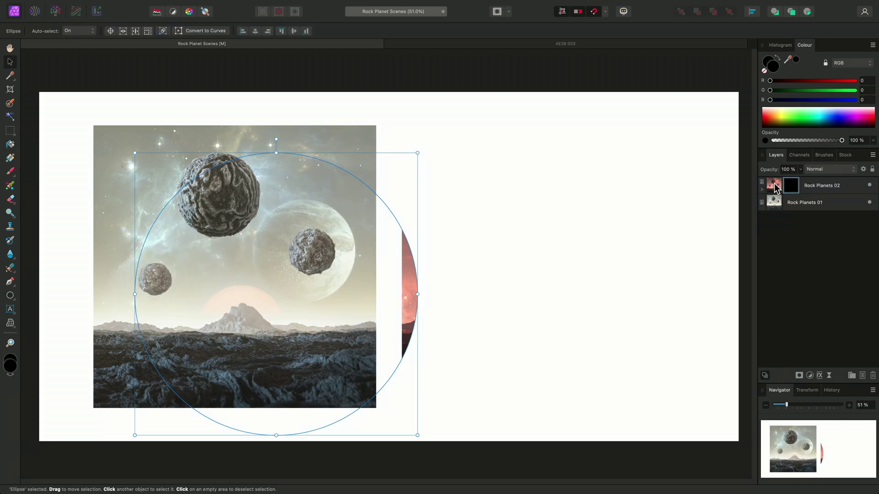
left_click_drag(382, 309, 551, 282)
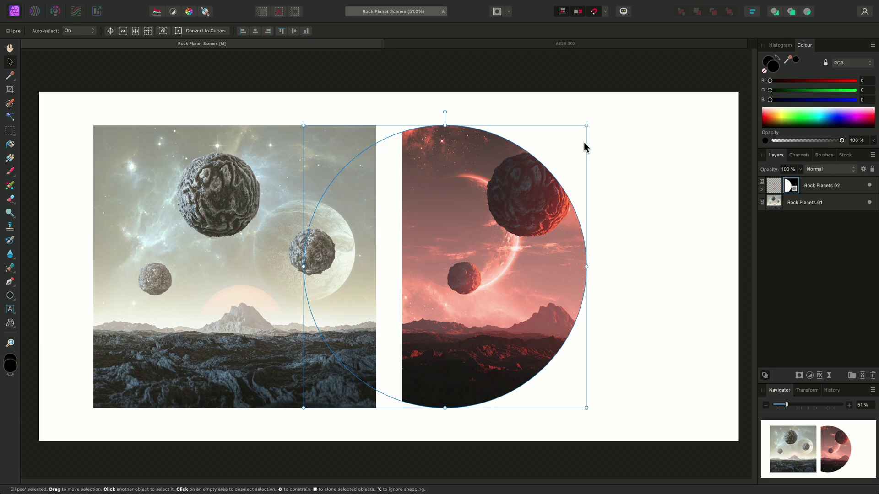
left_click_drag(583, 126, 462, 252)
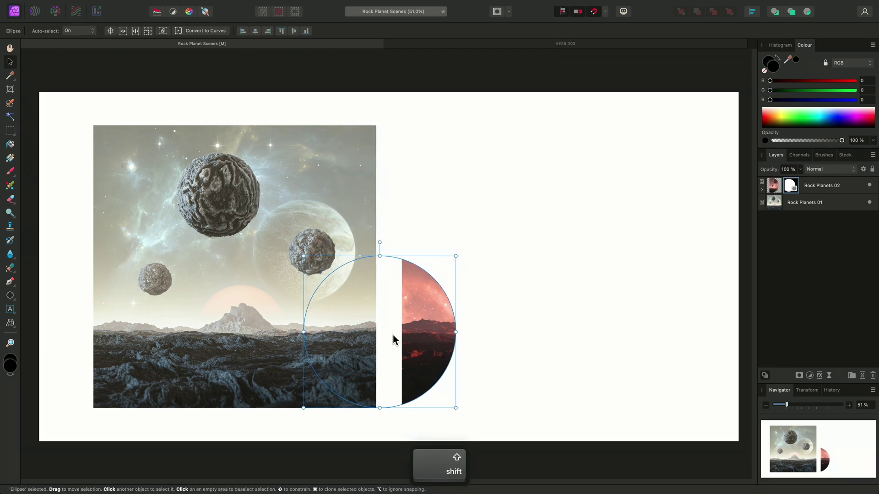
left_click_drag(392, 337, 523, 301)
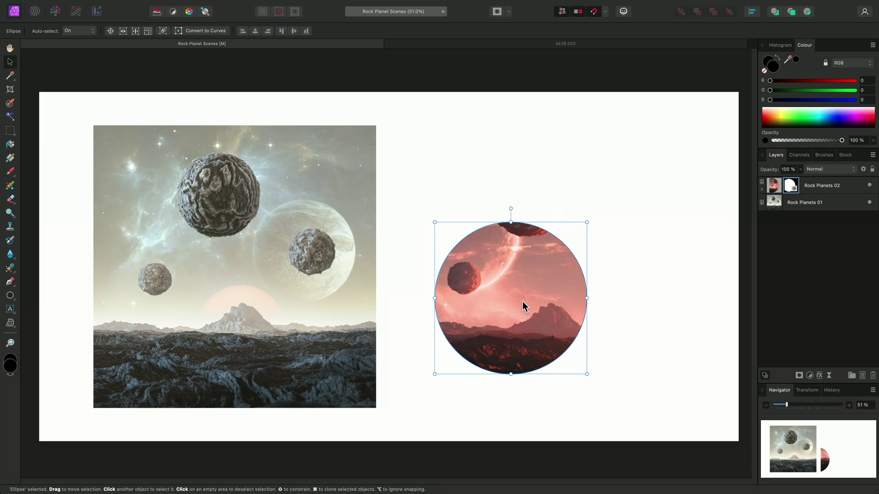
Step: Switch to the AE28 003 document without changing tools
left_click(10, 295)
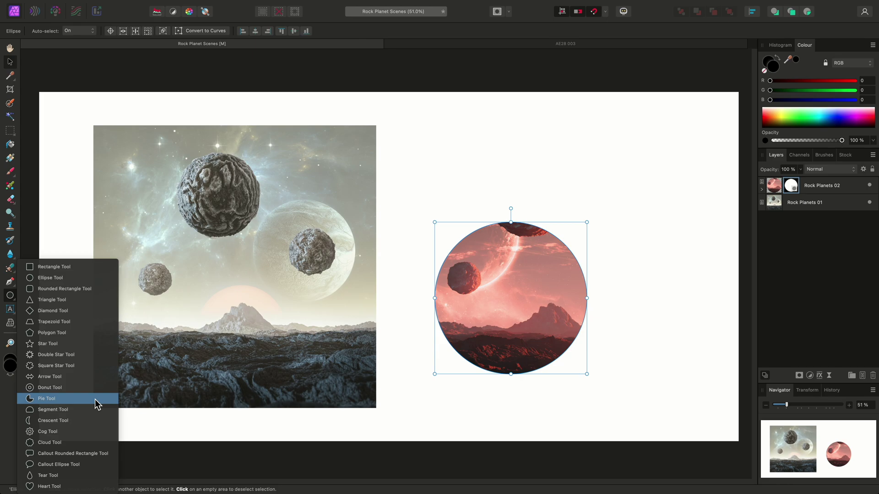
left_click(476, 205)
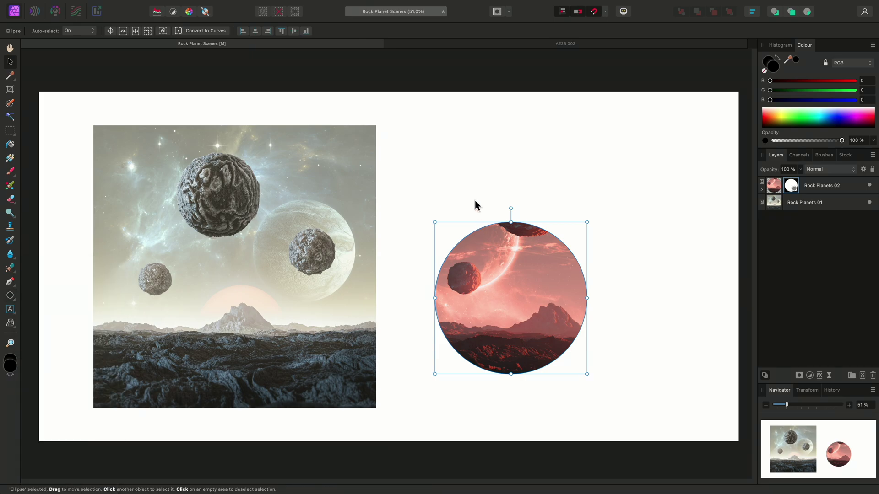
left_click(526, 44)
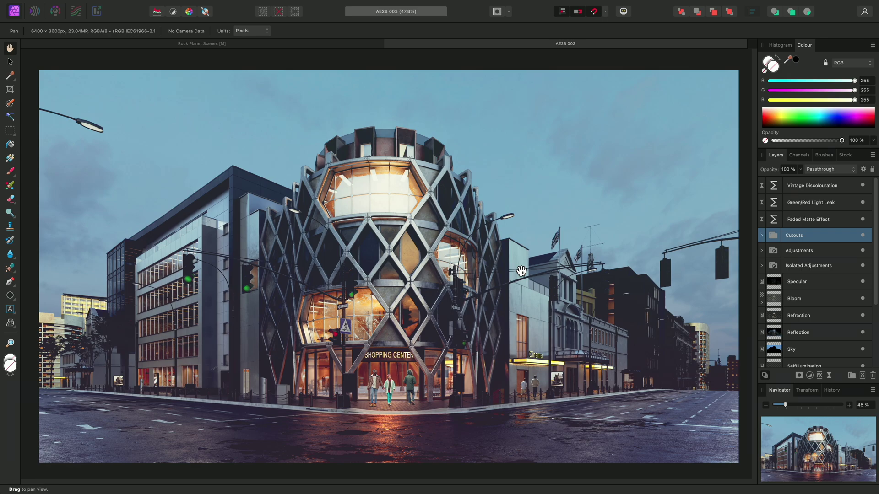
Step: Expand the Cutouts group in the AE28 003 document and bring up the Layer menu
left_click(762, 236)
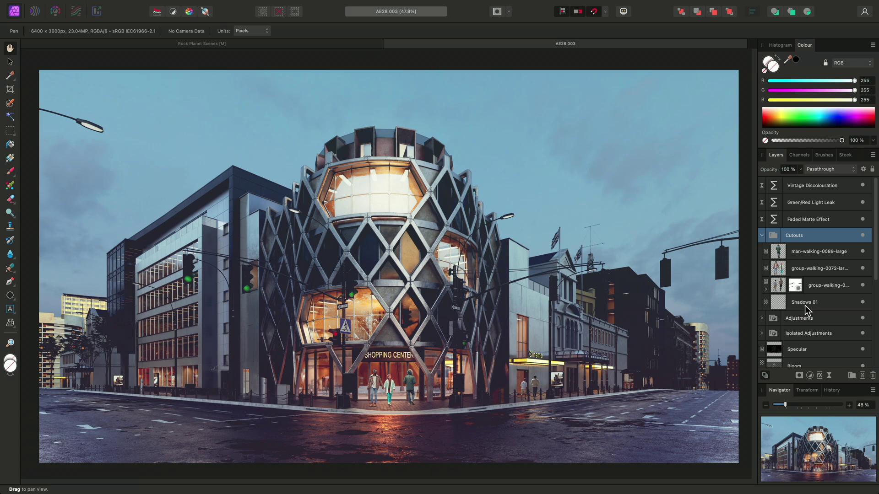
mouse_move(318, 5)
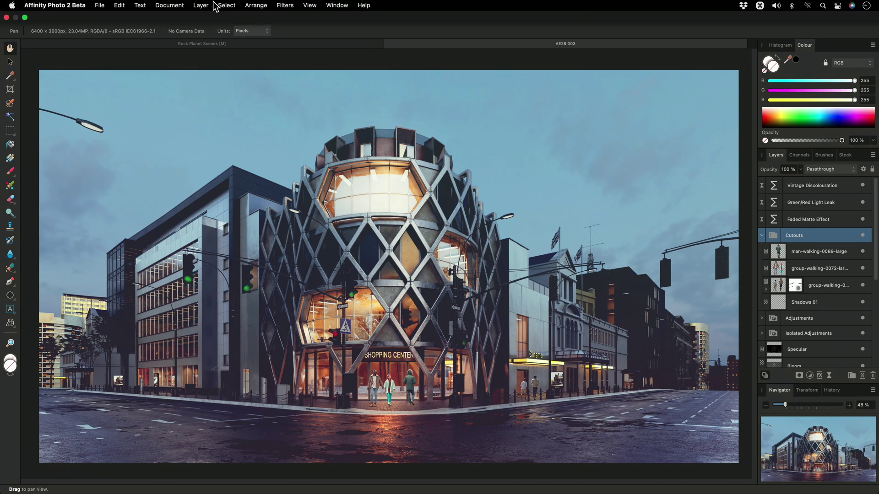
left_click(201, 5)
Step: Add a Brightness / Contrast adjustment inside Cutouts at Brightness -14% and Contrast 32%
mouse_move(266, 115)
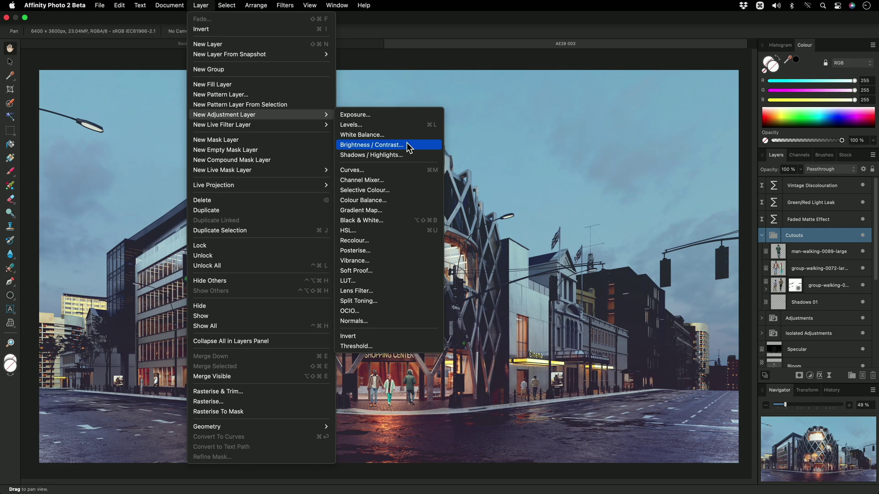
left_click(408, 146)
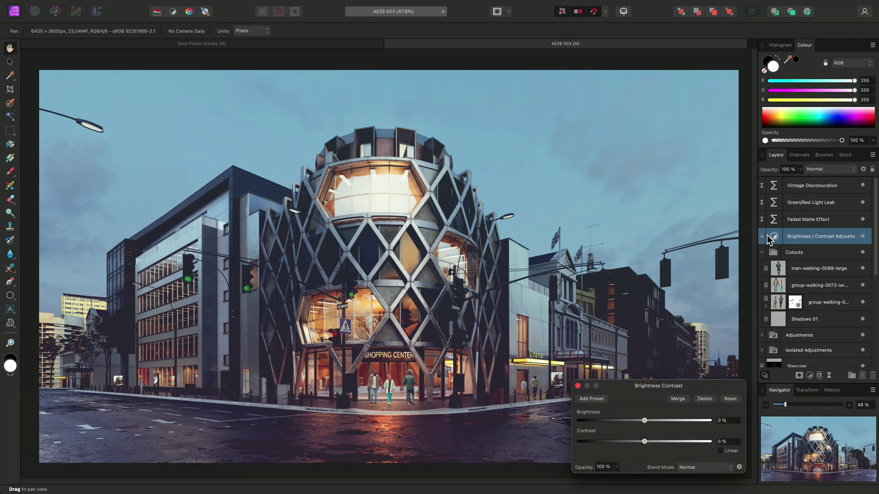
left_click_drag(776, 240, 810, 254)
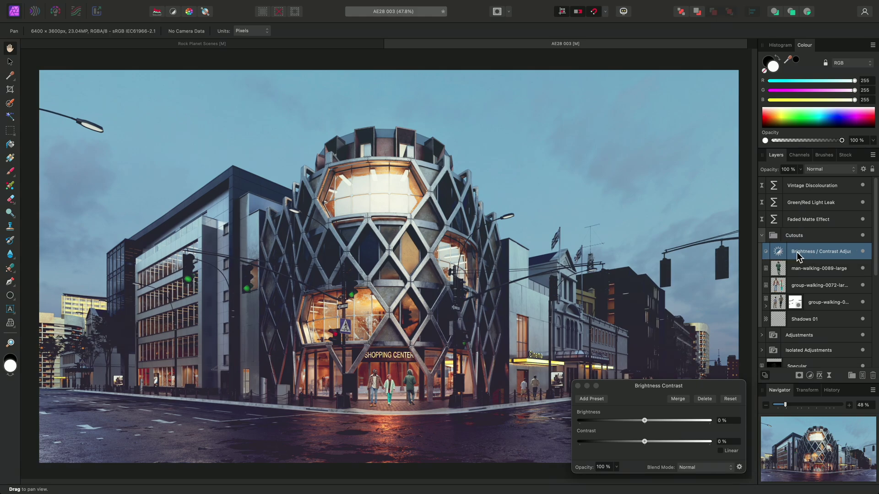
scroll(430, 385, "up", 8)
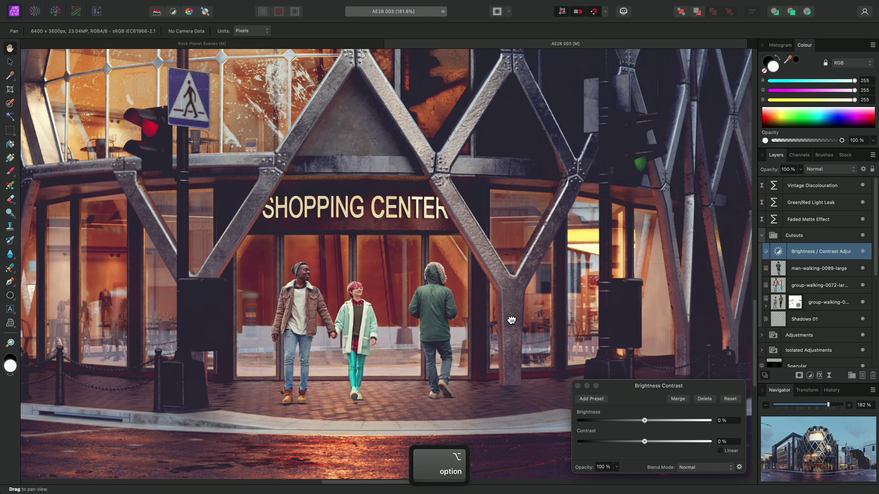
scroll(511, 320, "up", 2)
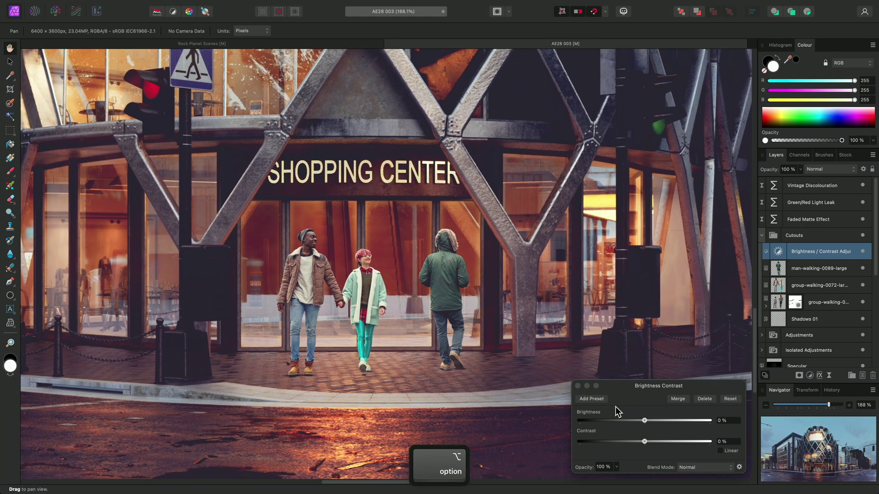
left_click_drag(644, 420, 665, 447)
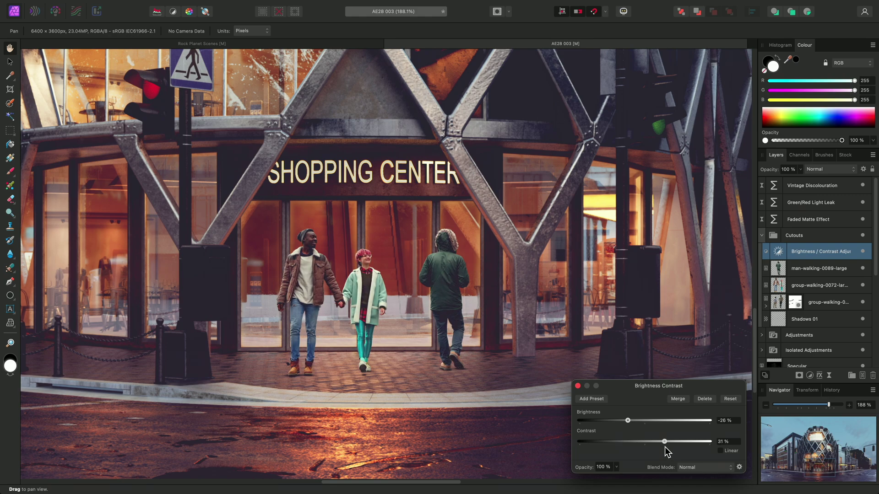
left_click_drag(630, 423, 638, 423)
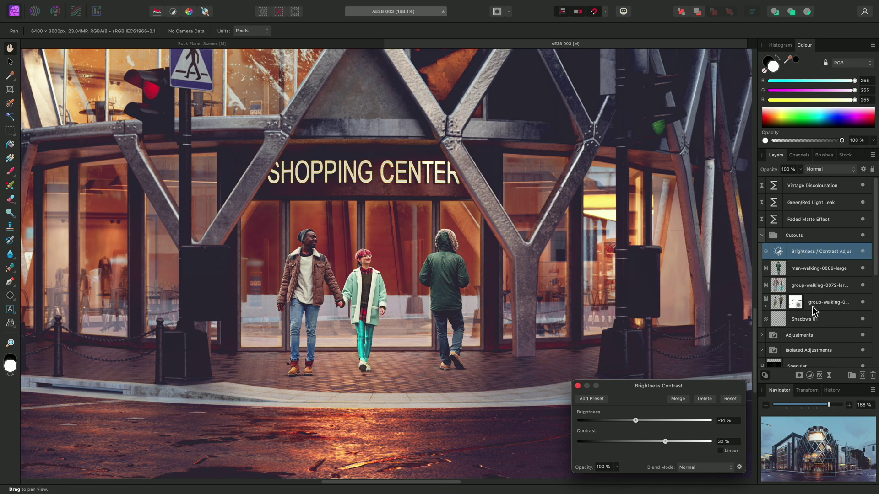
Step: Raise man-walking-0089-large, then return Brightness / Contrast to the top of Cutouts above it
left_click(812, 269)
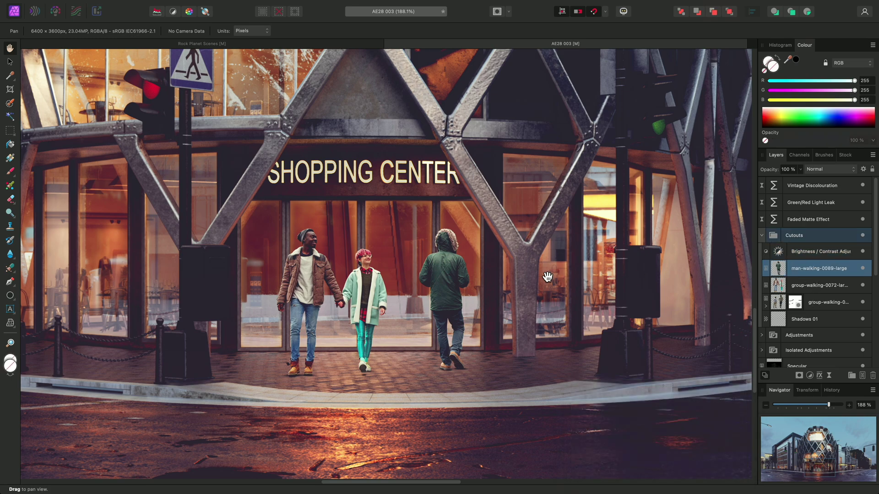
key("super+bracketright")
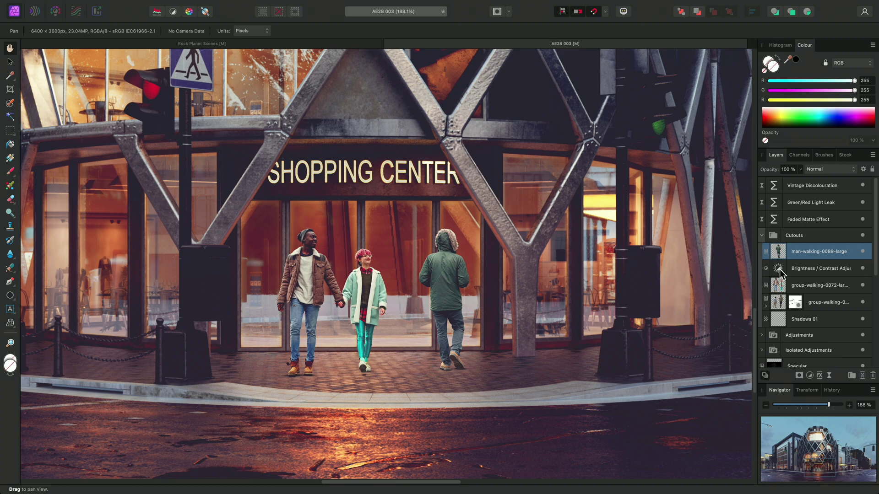
left_click_drag(780, 270, 773, 236)
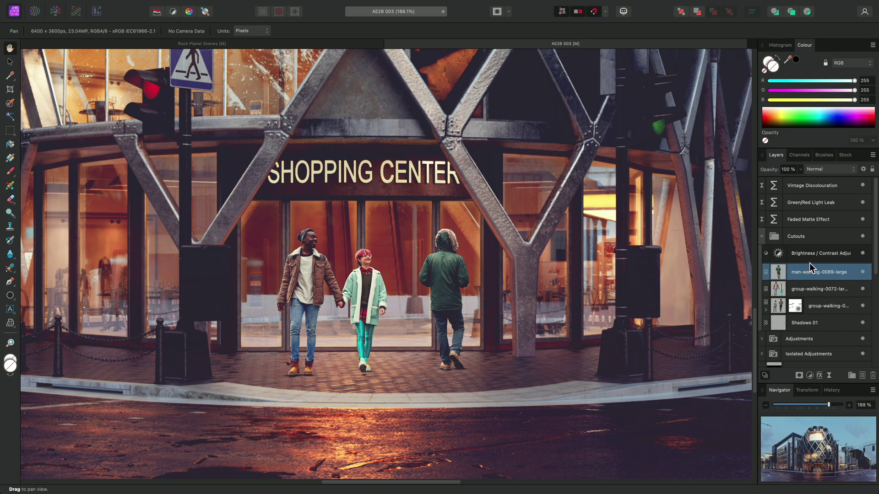
left_click(819, 304)
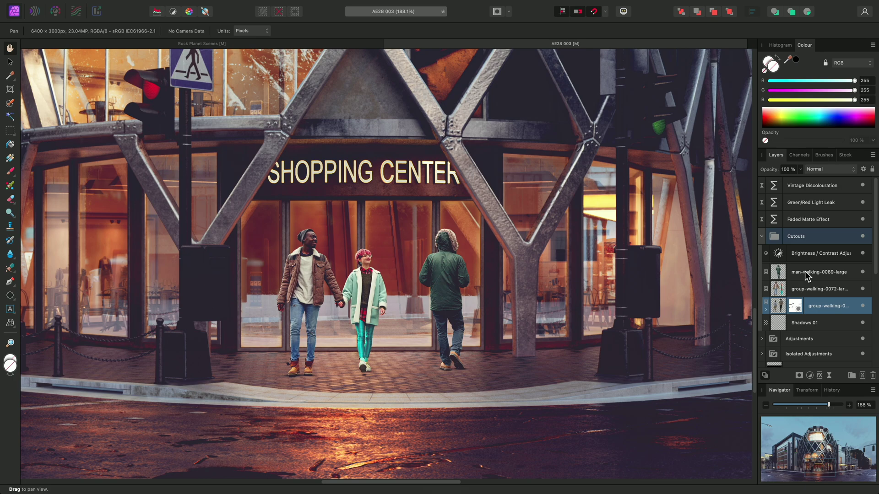
Step: Add a Blur > Diffuse Glow live filter (10 px radius, 25% intensity) atop the Cutouts group
left_click(804, 239)
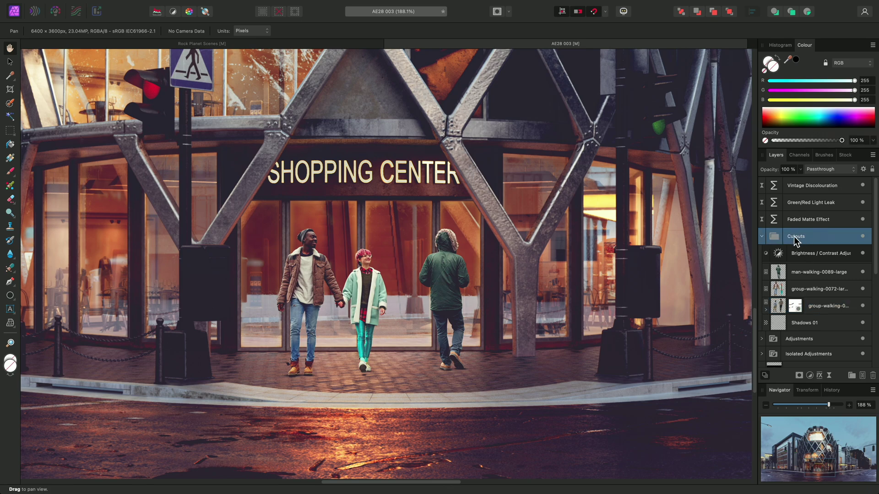
mouse_move(270, 2)
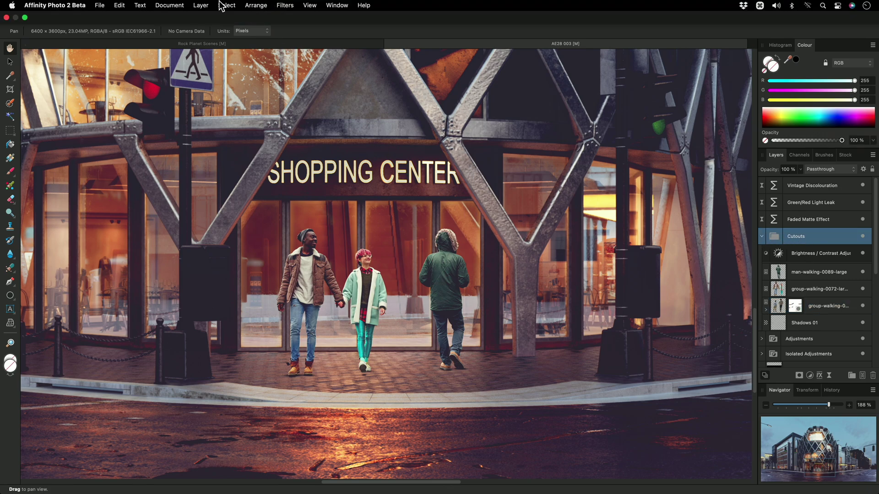
left_click(200, 5)
mouse_move(251, 124)
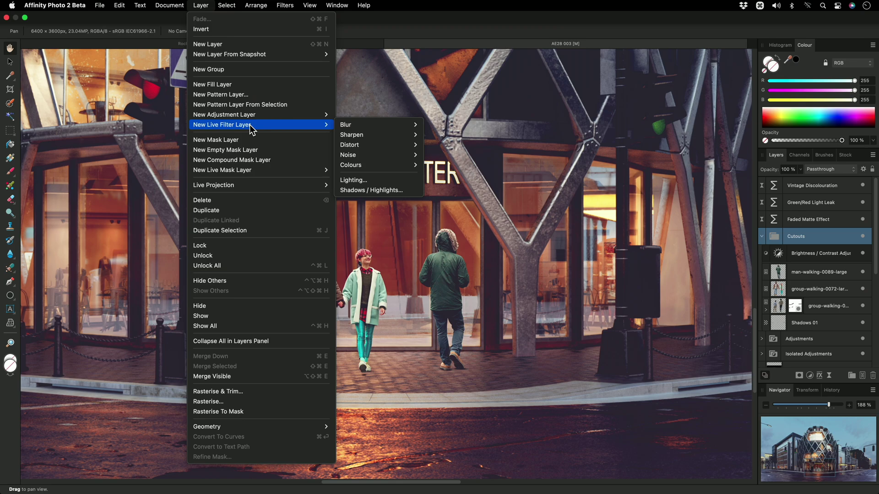
mouse_move(356, 126)
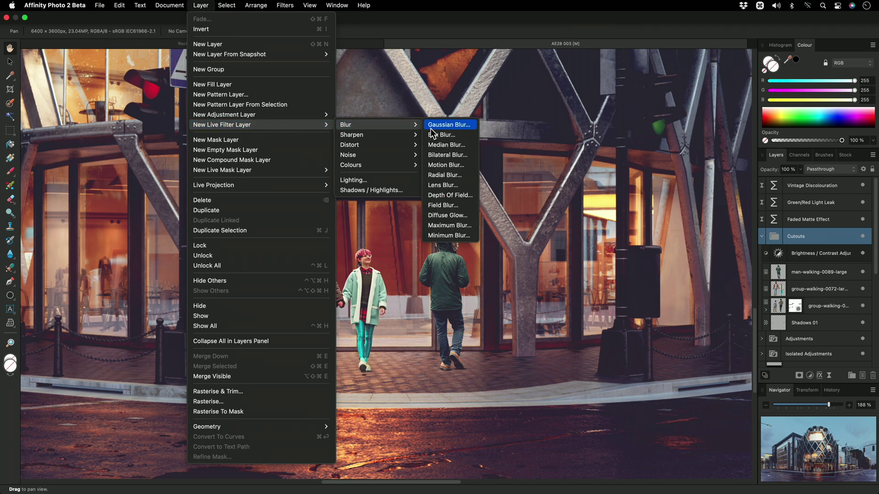
left_click(469, 220)
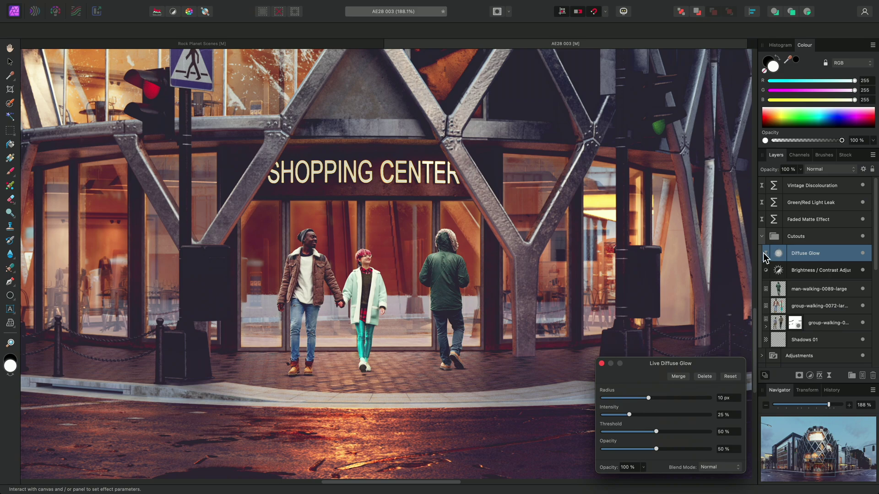
Step: Reorder man-walking-0089-large and group-walking-0072 within Cutouts using Cmd+[ and Cmd+]
left_click(806, 290)
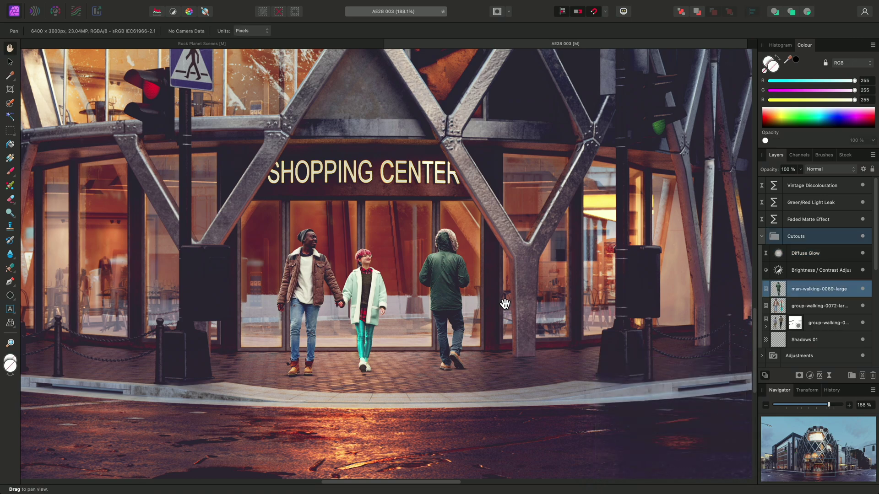
key("super+bracketleft")
key("super+bracketleft")
key("super+bracketright")
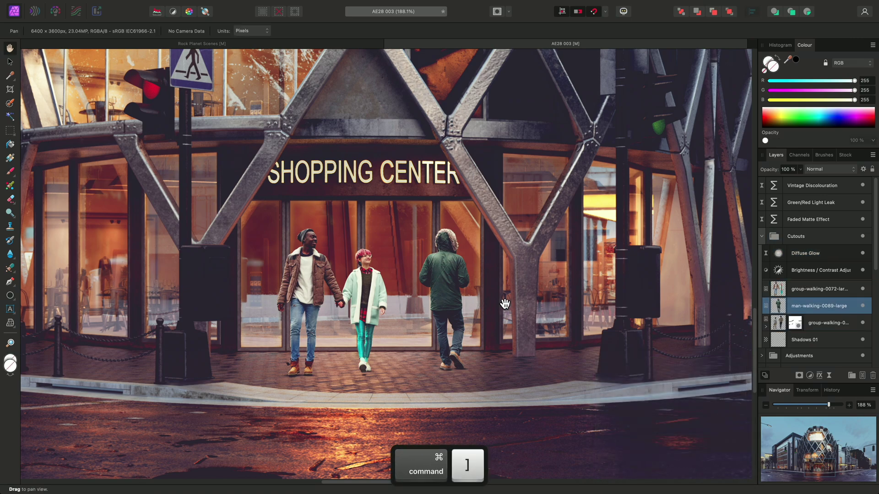
left_click(822, 324)
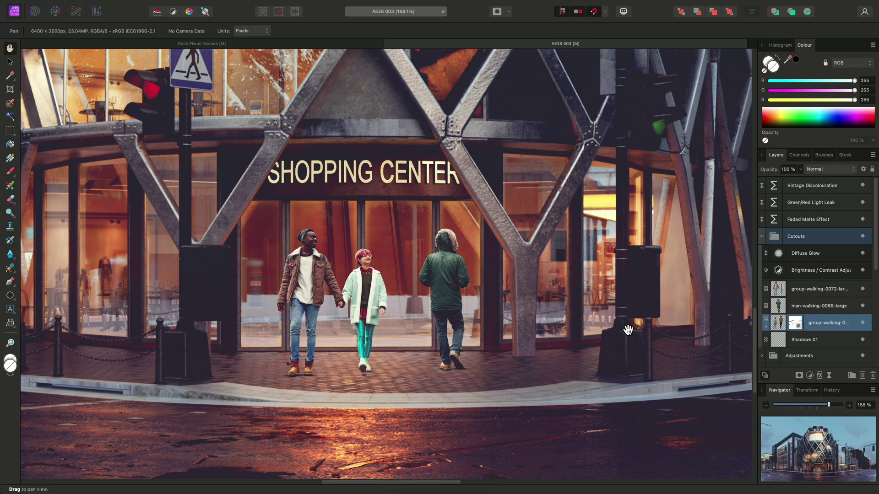
key("super+bracketright")
key("super+bracketright")
key("super+bracketleft")
key("super+bracketleft")
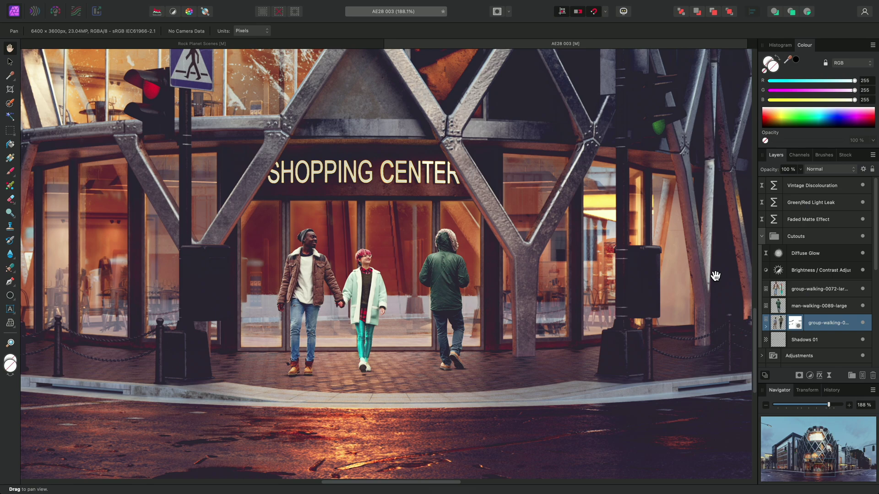
Step: Place the Diffuse Glow layer directly under Brightness / Contrast in Cutouts
left_click_drag(777, 259, 780, 287)
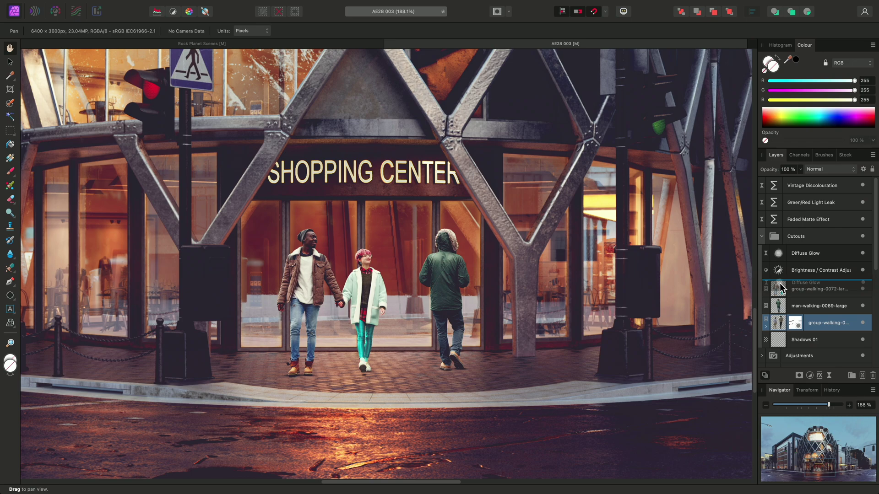
left_click_drag(780, 288, 779, 321)
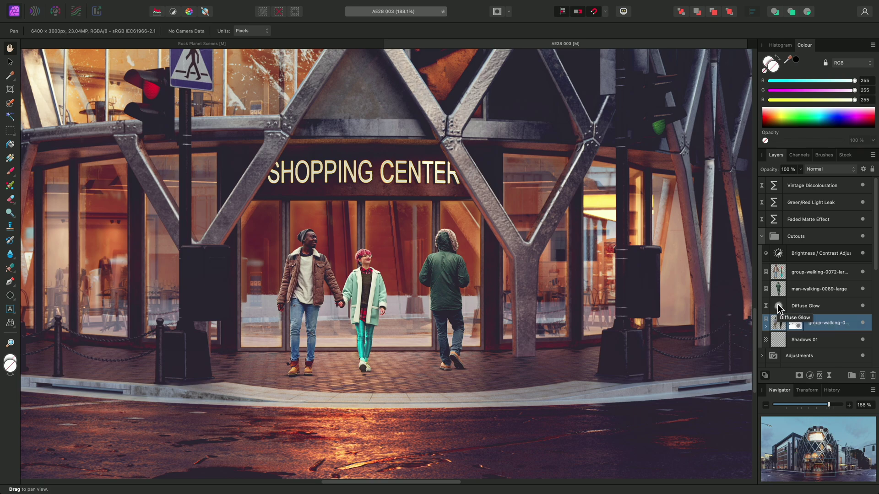
left_click_drag(777, 305, 790, 260)
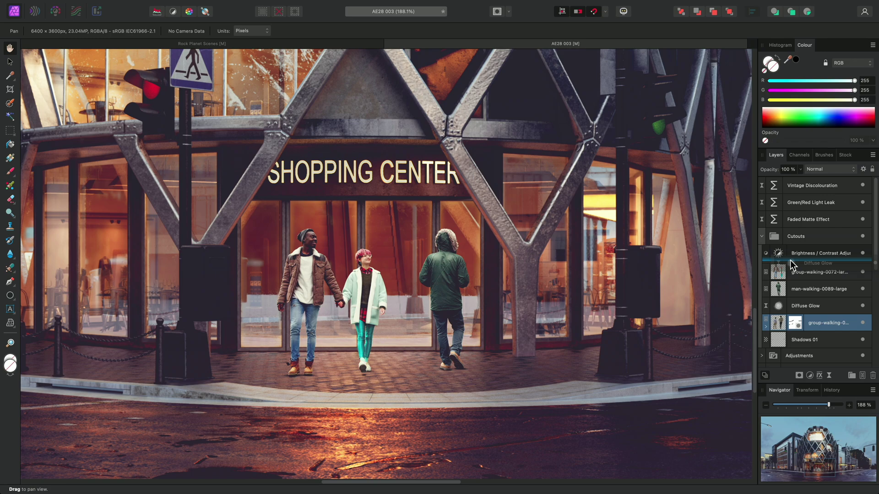
left_click_drag(790, 260, 795, 260)
left_click_drag(798, 259, 797, 265)
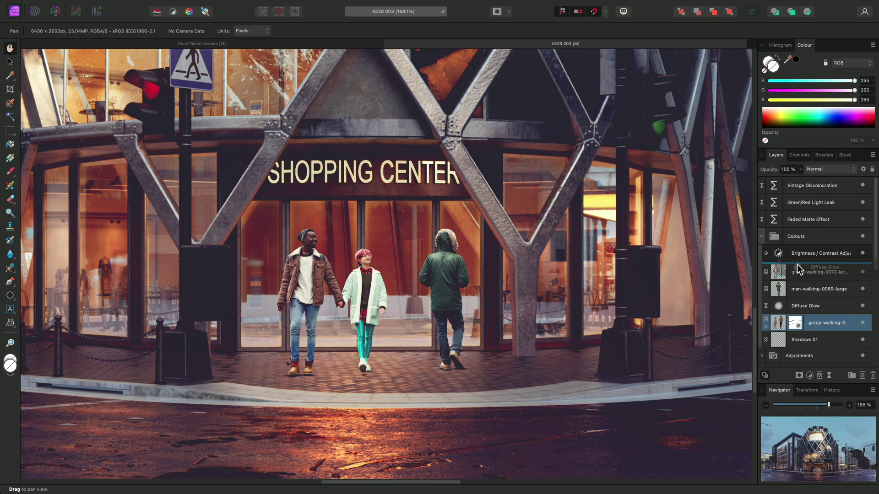
left_click_drag(797, 265, 797, 260)
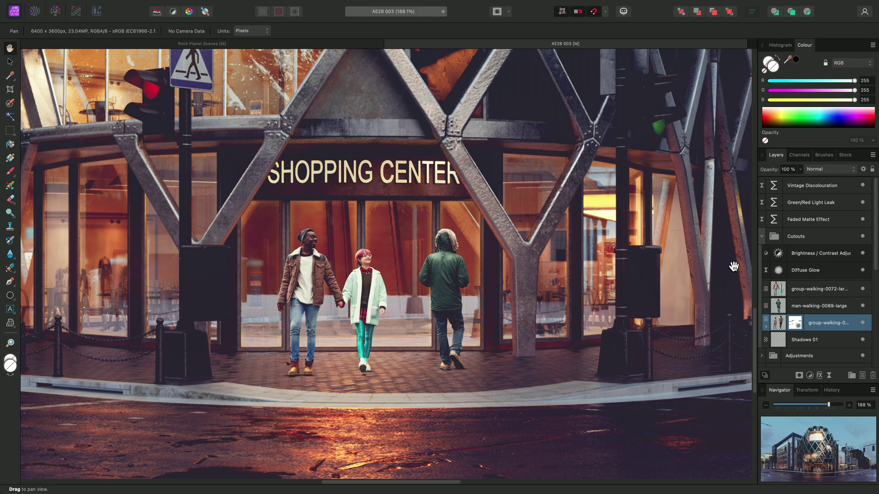